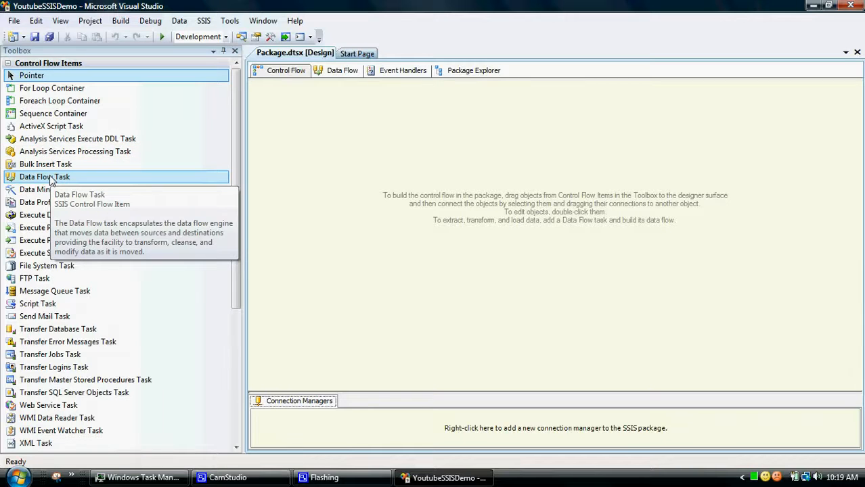
- Add a Data Flow Task to the package's control flow and open its empty data flow design surface
left_click_drag(50, 178, 311, 140)
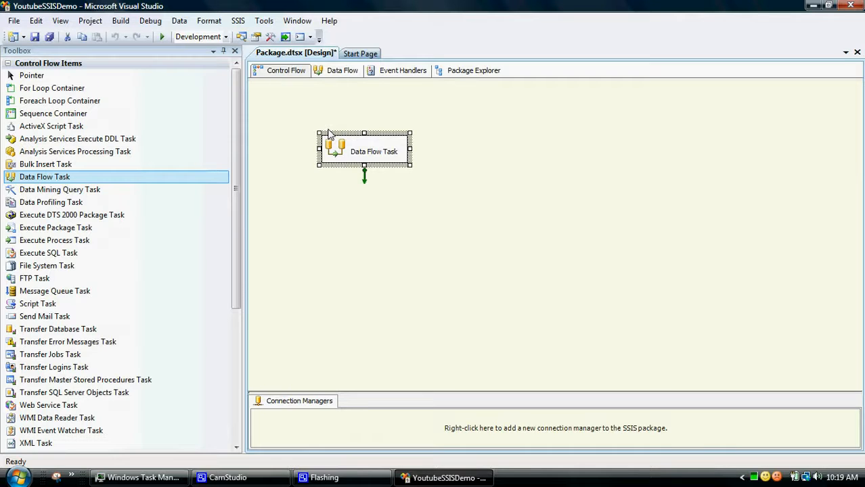
left_click(332, 181)
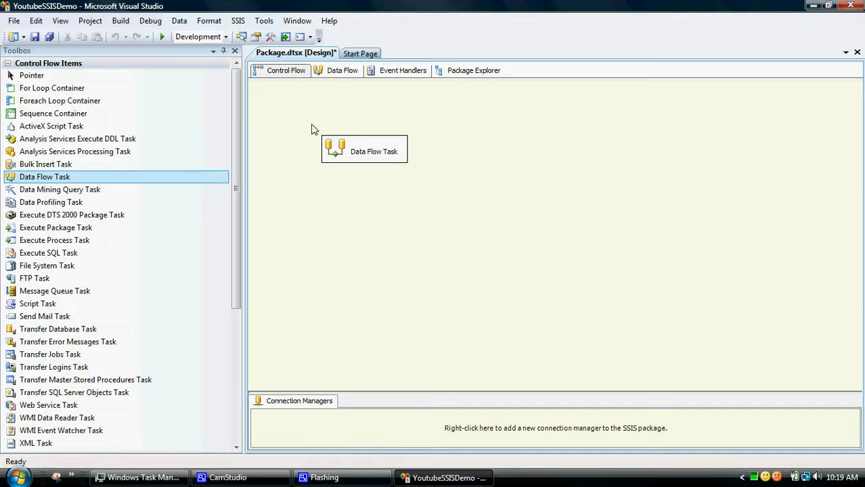
double_click(359, 162)
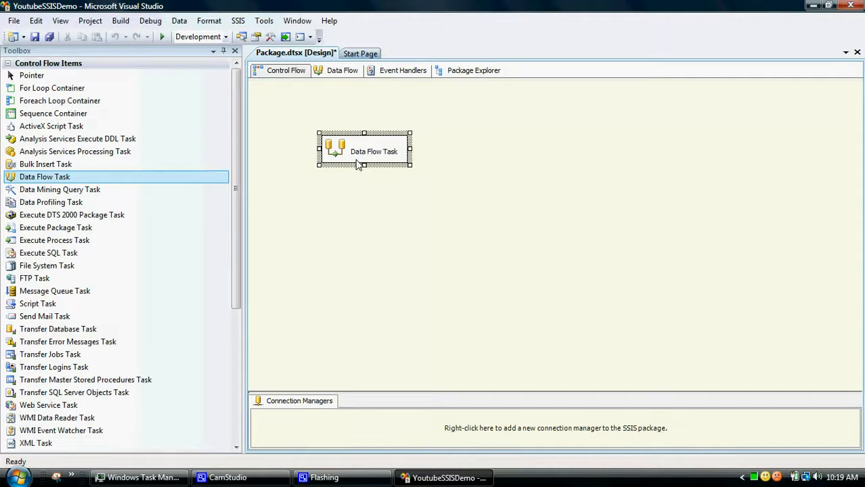
left_click(286, 71)
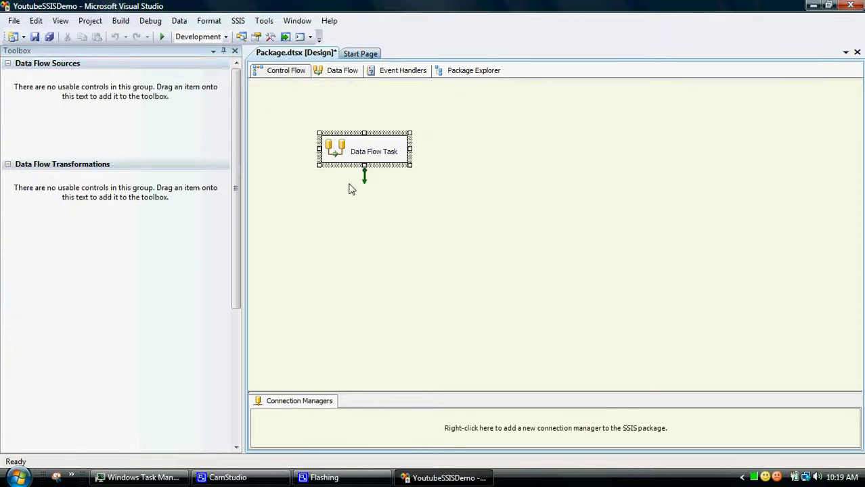
left_click(341, 72)
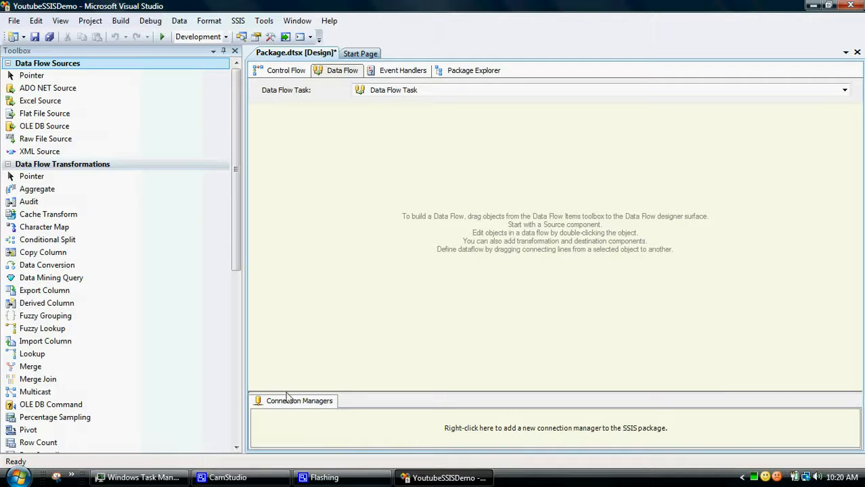
- Start a new package connection manager of type FLATFILE
right_click(278, 427)
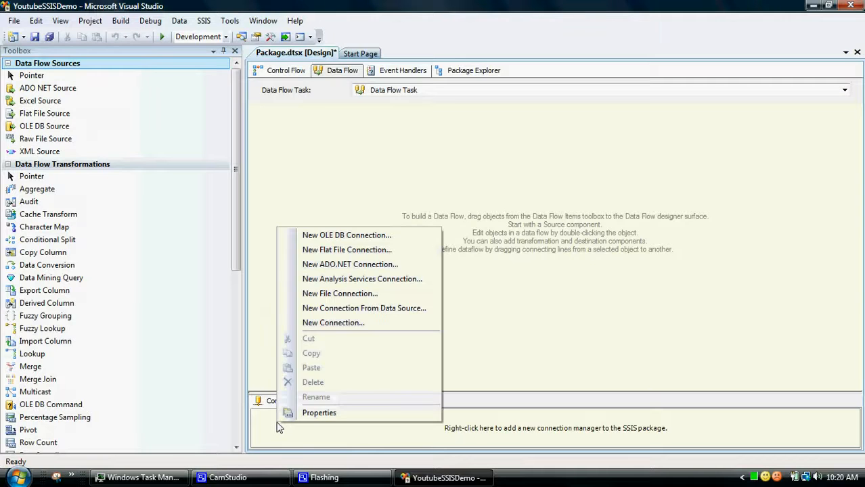
left_click(328, 325)
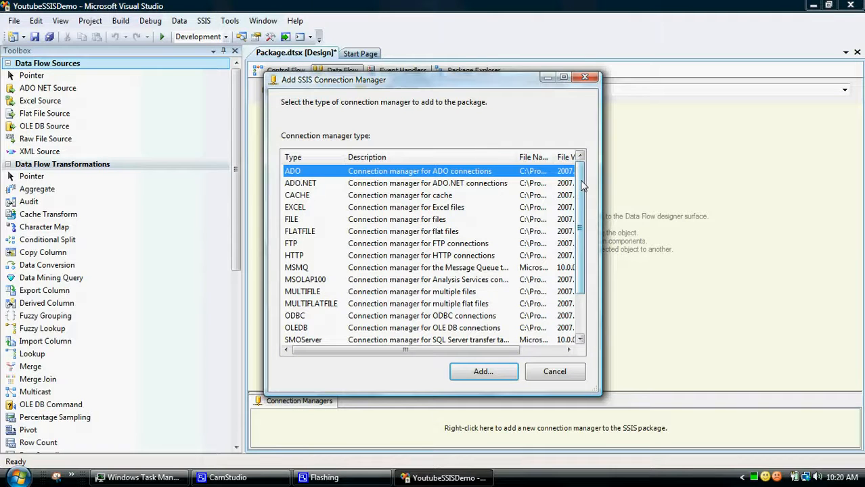
mouse_move(580, 197)
left_mouse_down()
mouse_move(579, 231)
mouse_move(578, 193)
left_mouse_up()
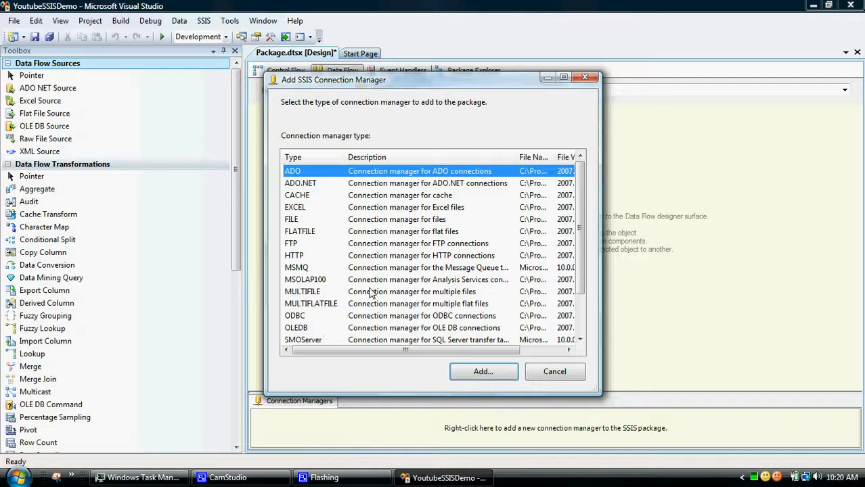
left_click(308, 233)
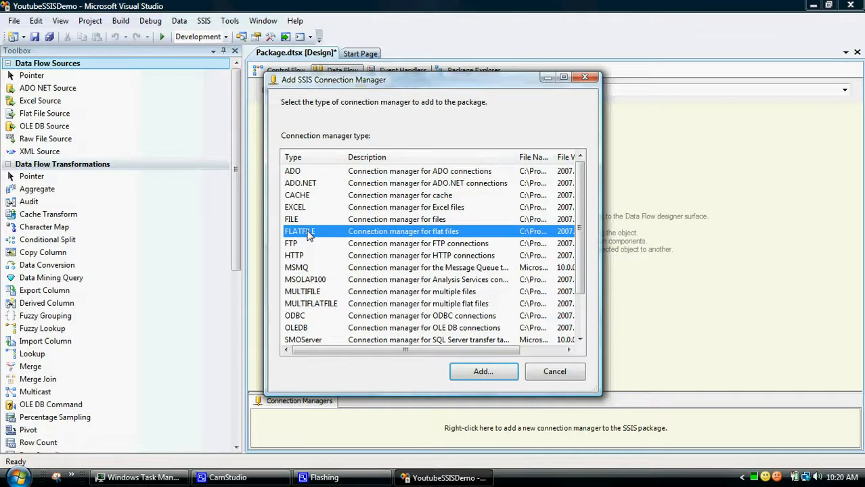
left_click(485, 377)
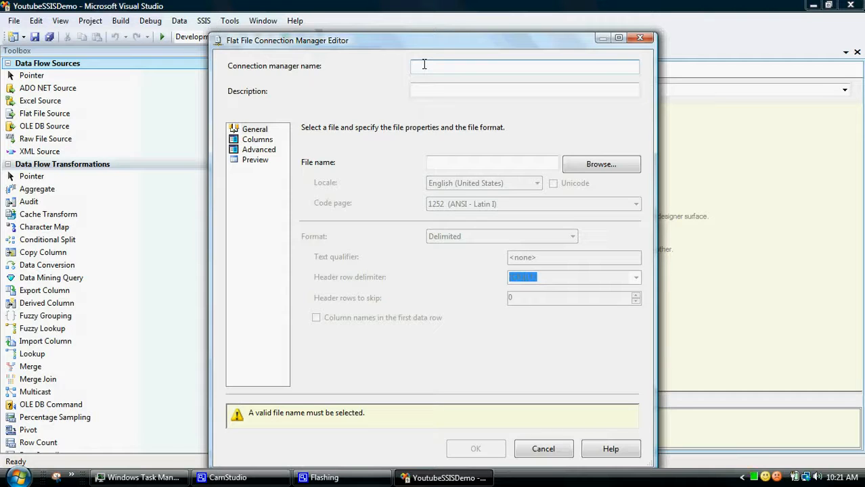
- Name the connection manager SegmentData and point it at the Segmentonly text file, with column names in the first data row
type("Segment Data")
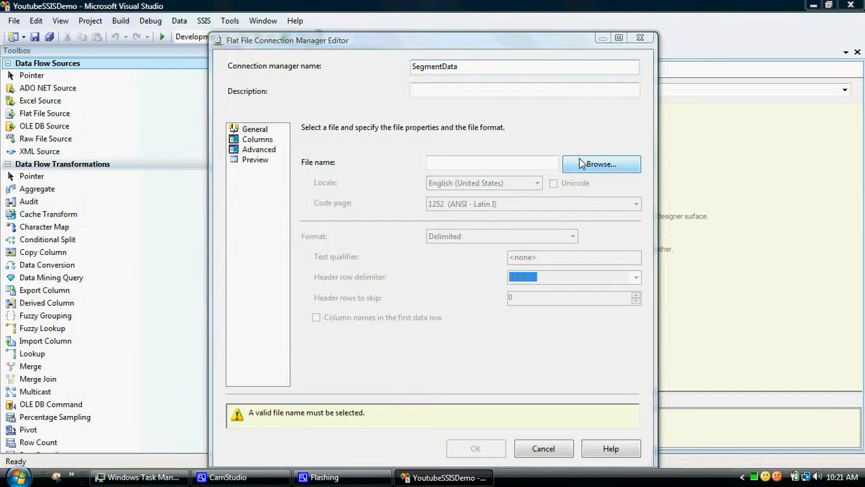
left_click(582, 164)
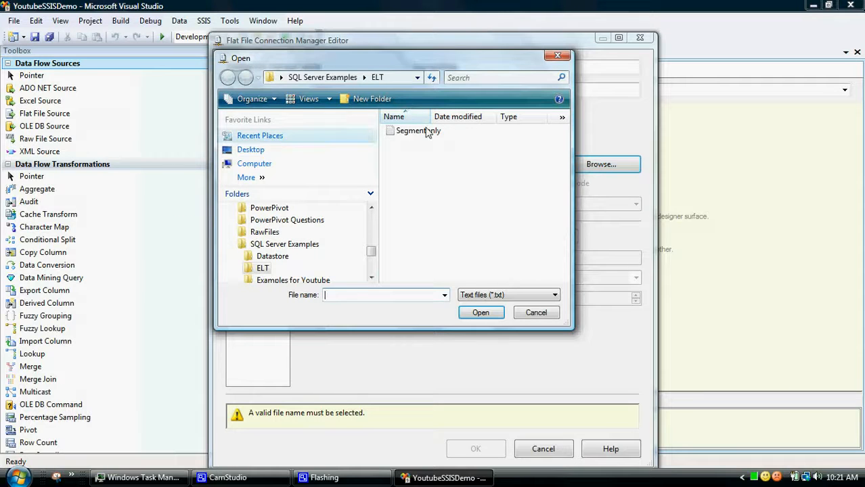
left_click(423, 133)
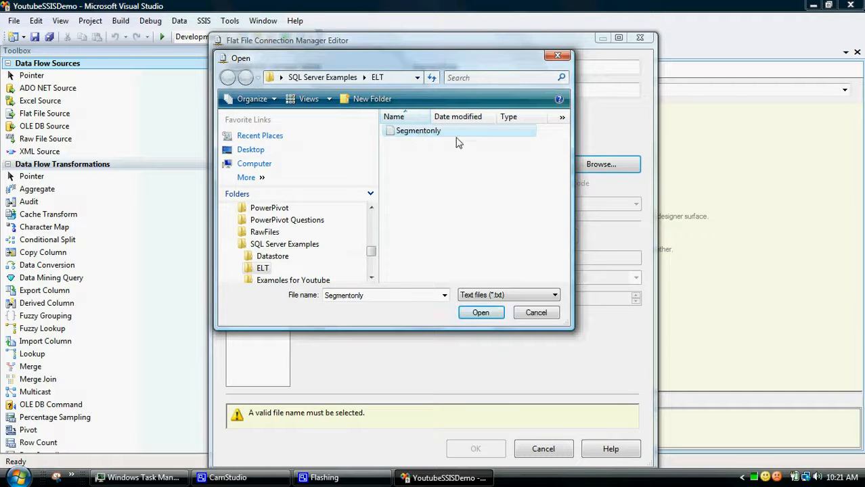
left_click(485, 314)
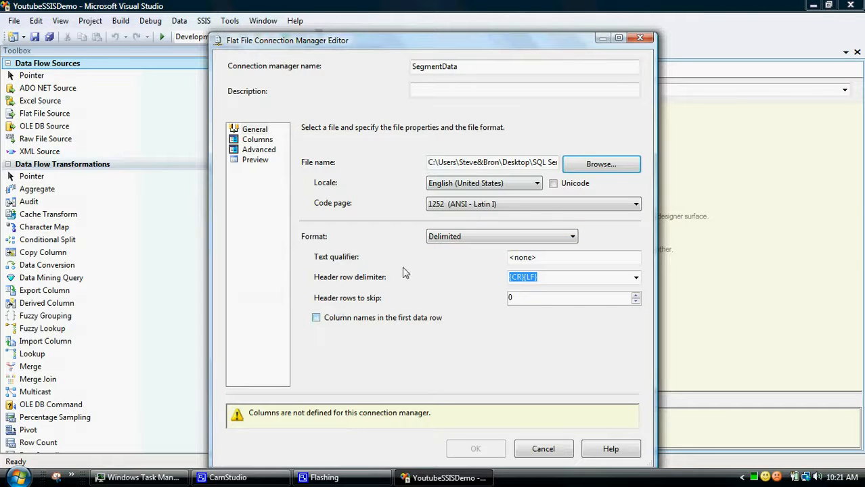
left_click(317, 318)
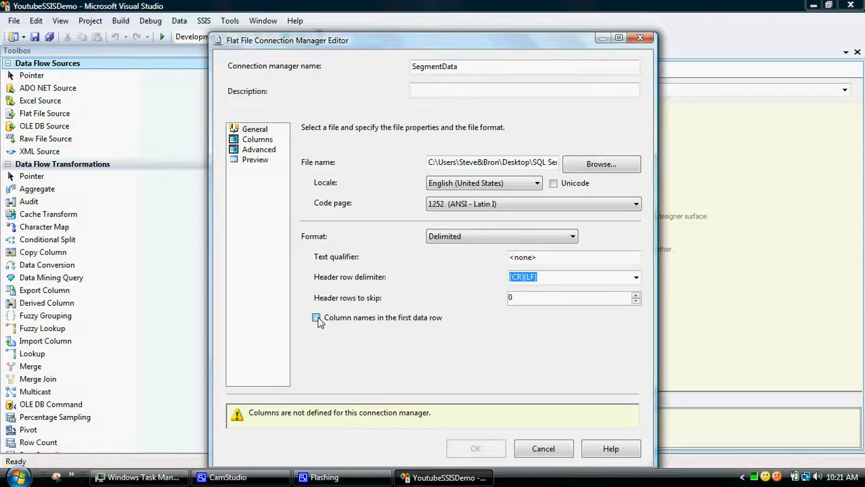
- Review the flat file's columns and preview rows, and save the SegmentData connection manager
left_click(261, 140)
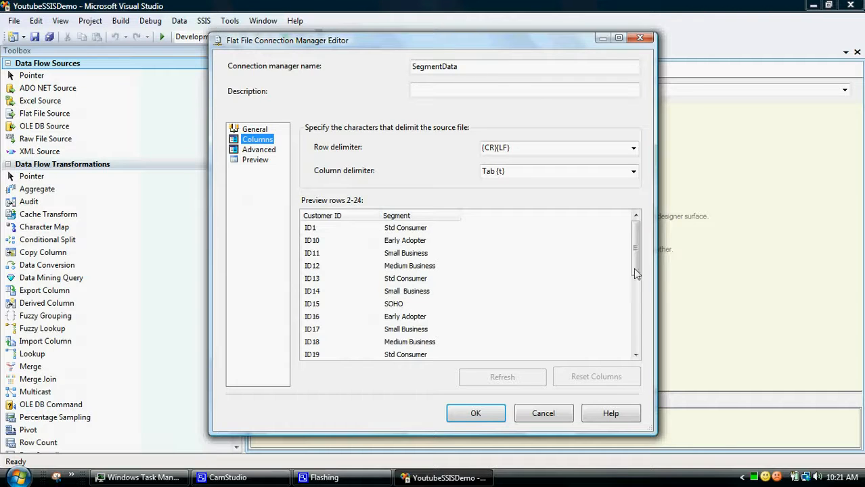
left_click_drag(637, 274, 636, 311)
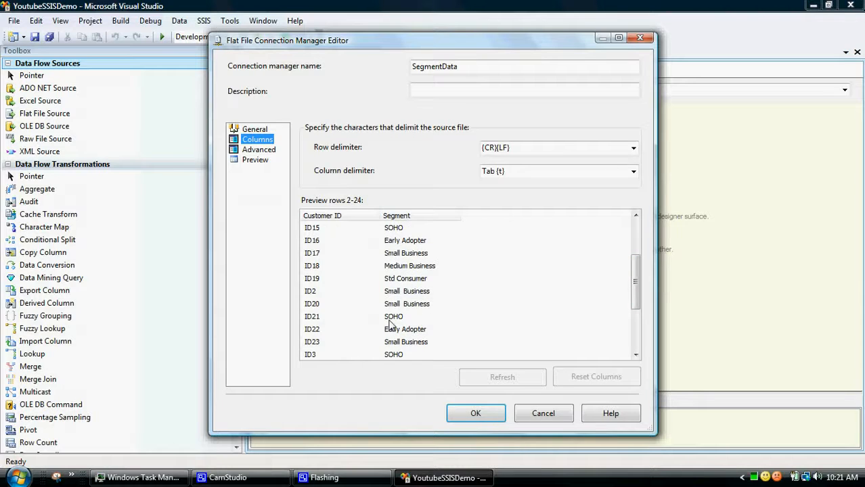
left_click_drag(634, 301, 635, 324)
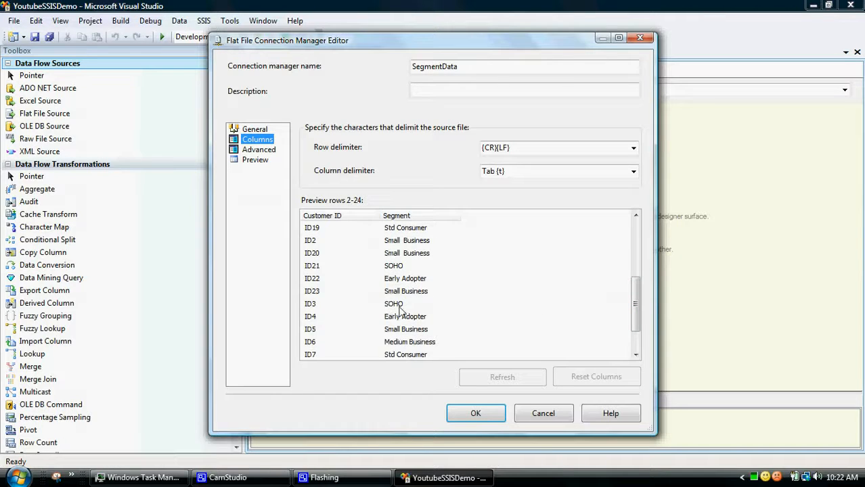
left_click_drag(633, 318, 635, 333)
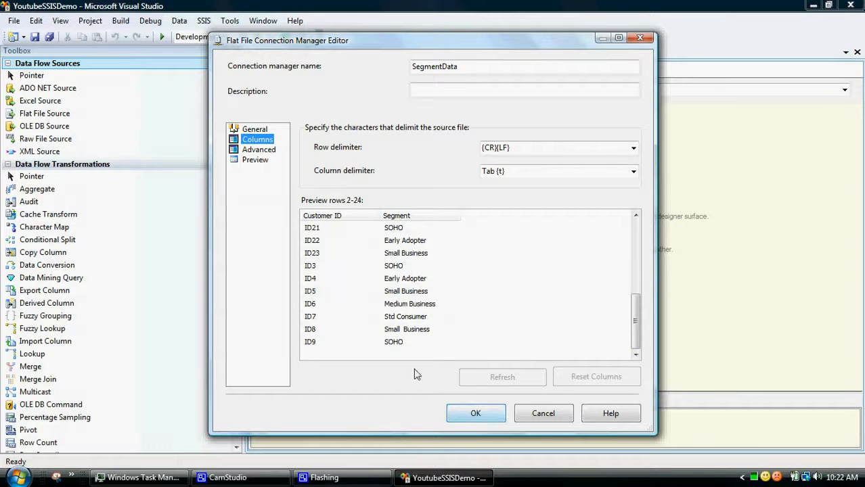
left_click(256, 162)
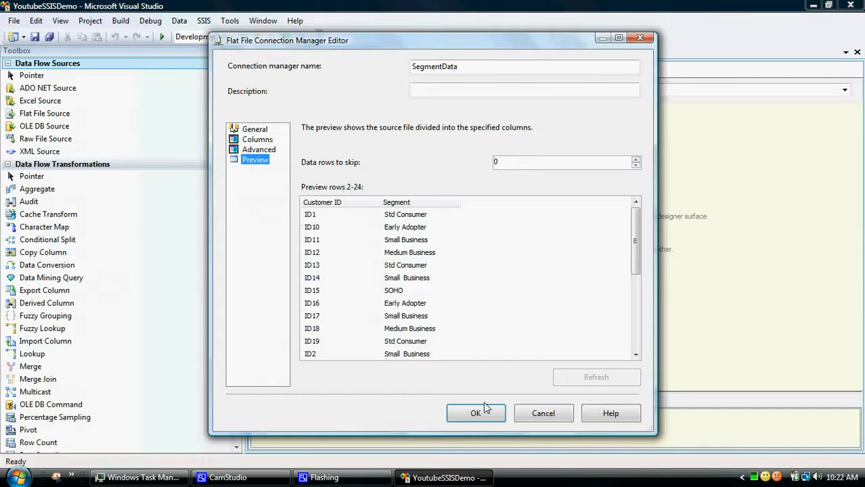
left_click(469, 417)
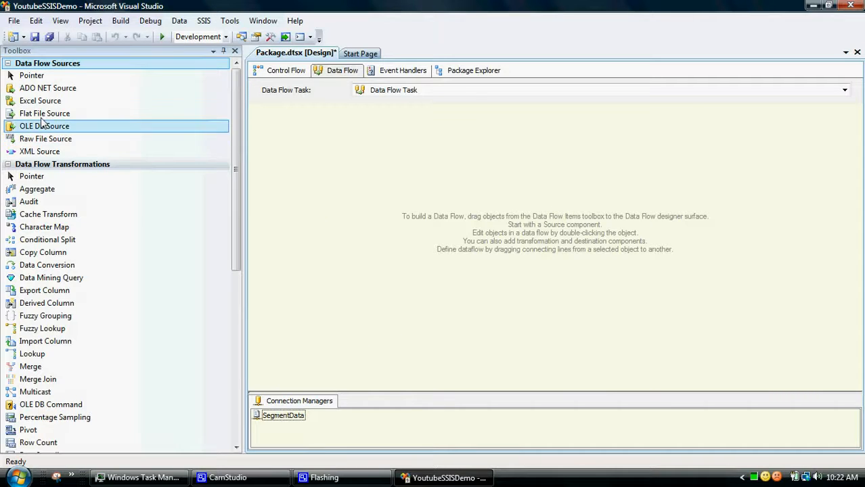
- Add a Flat File Source to the data flow and rename it Segment
left_click_drag(41, 120, 355, 145)
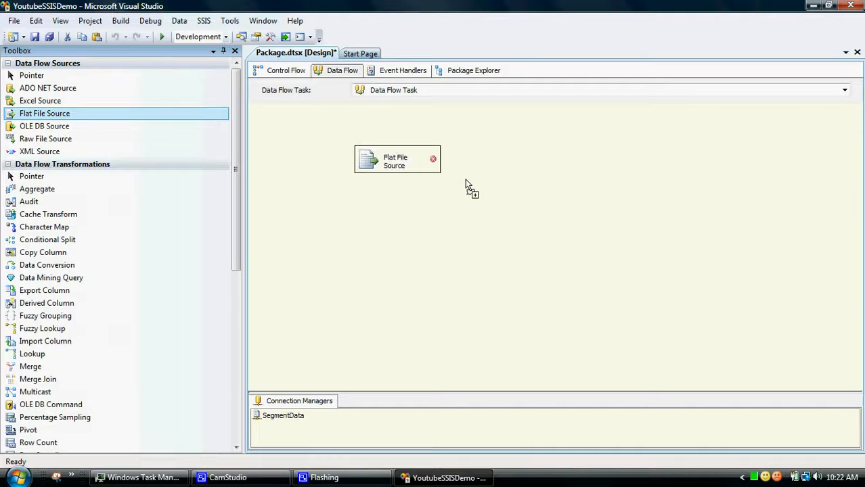
left_click(408, 167)
left_click(396, 162)
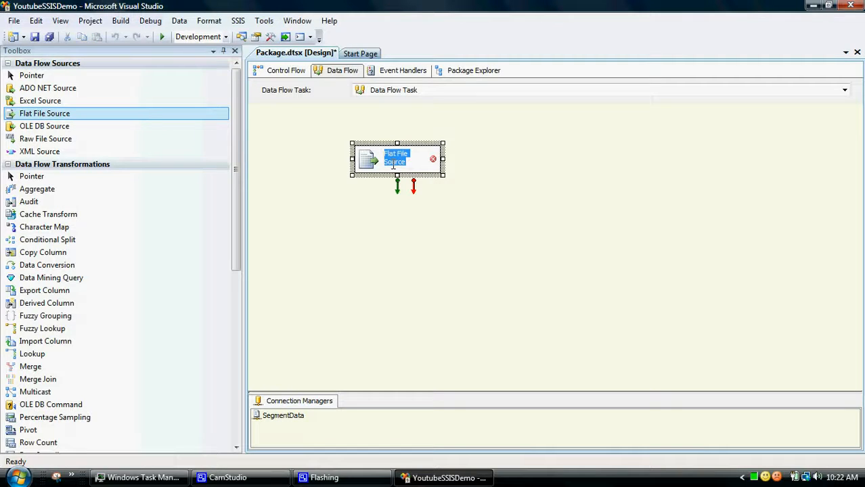
type("Segment")
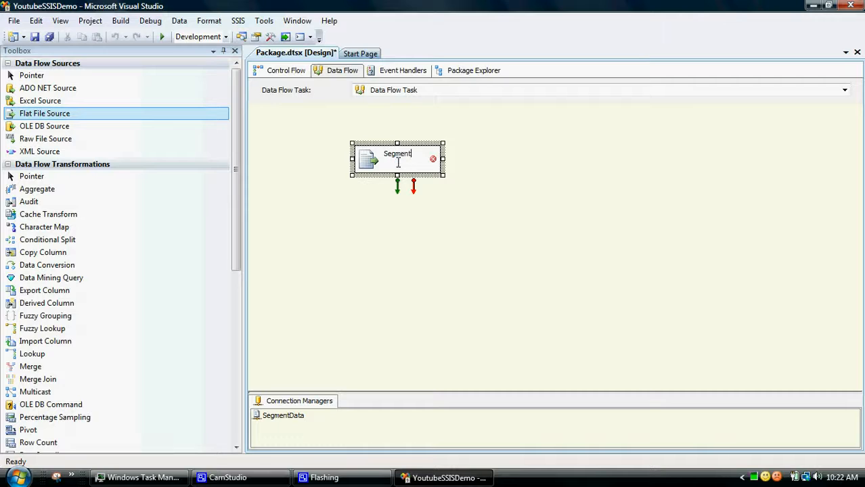
key("Return")
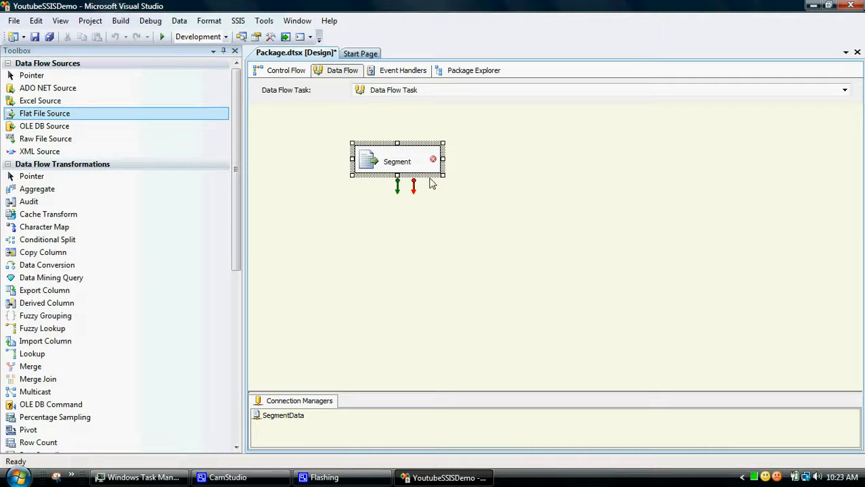
left_click(431, 185)
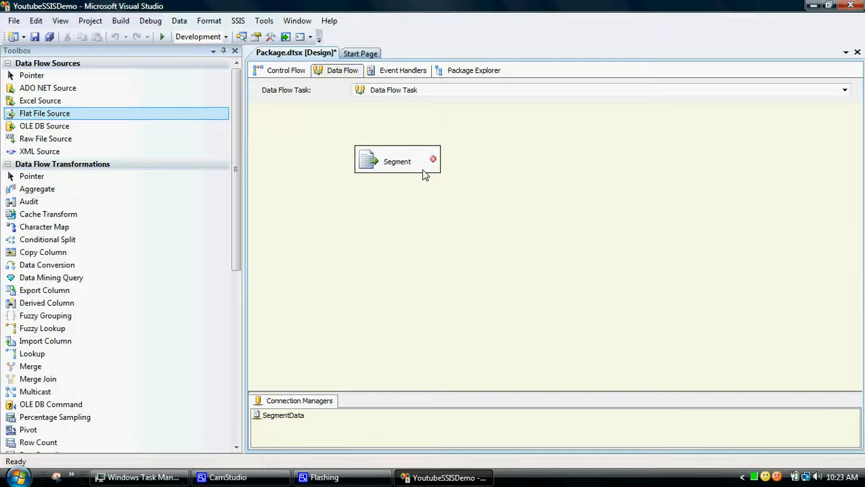
- Open the Segment source's editor on the SegmentData connection and check its external and output columns
left_click(423, 171)
double_click(423, 174)
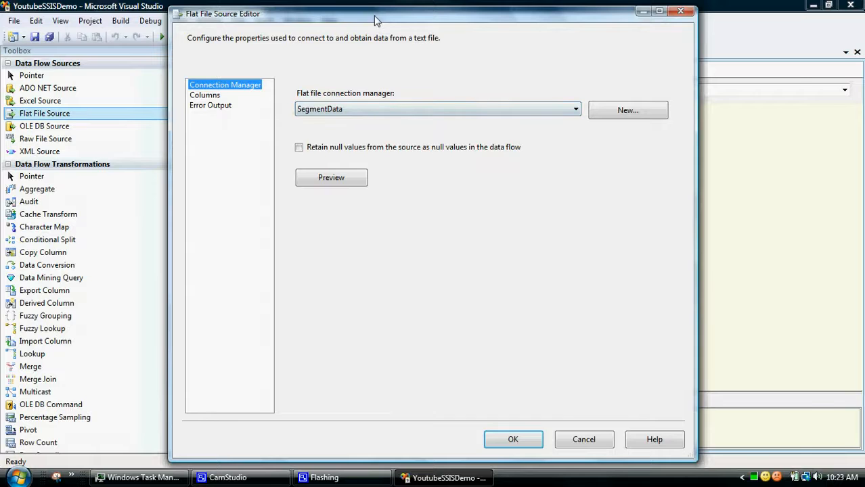
left_click_drag(377, 20, 396, 9)
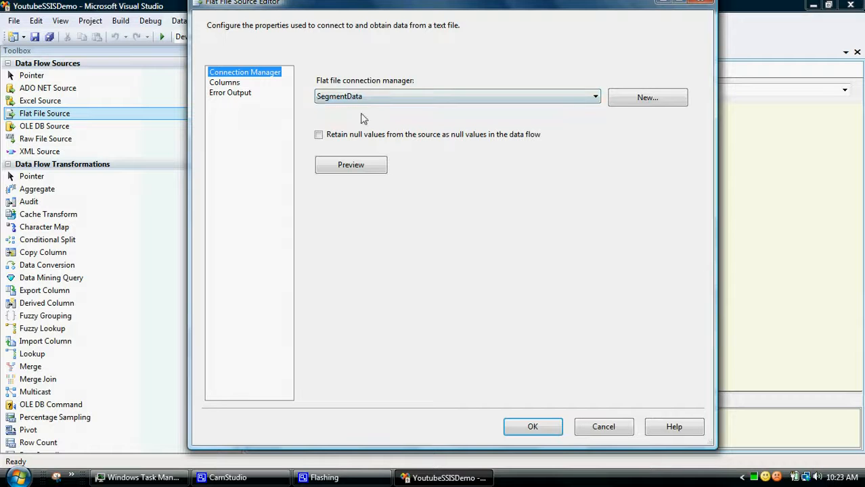
left_click(228, 83)
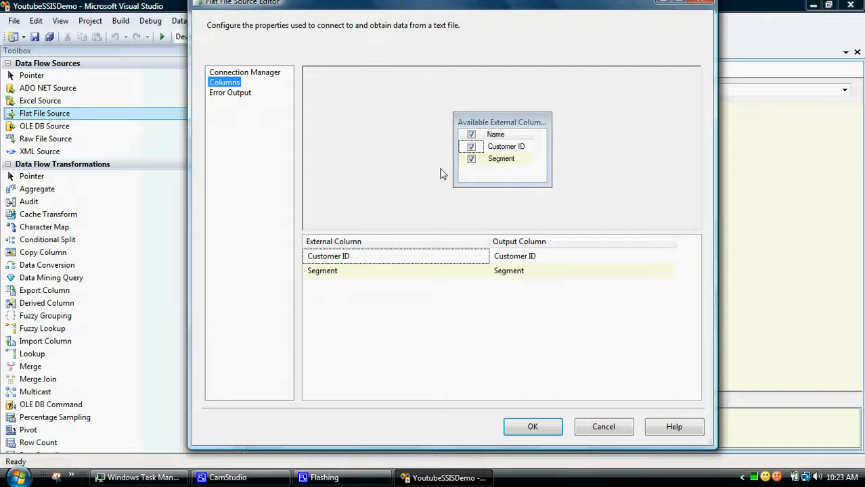
left_click(268, 73)
- Preview the Segment source's sample data through to the last row, adjusting the column widths, and close the preview
left_click(361, 164)
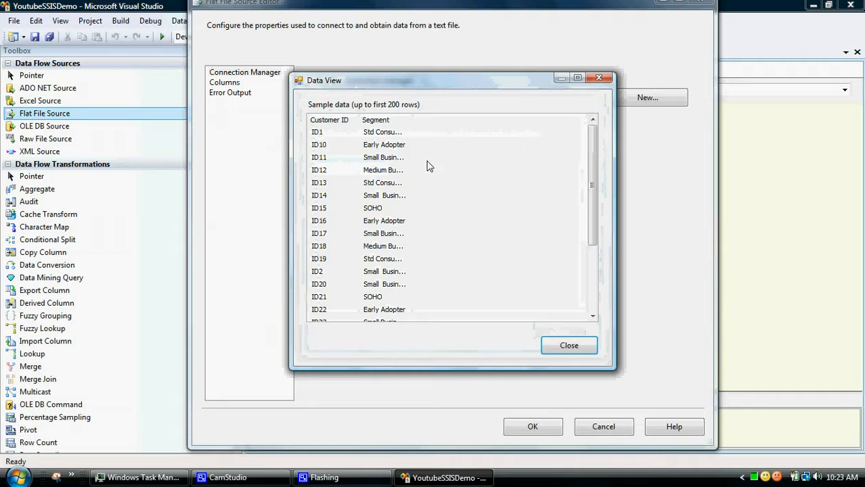
double_click(409, 120)
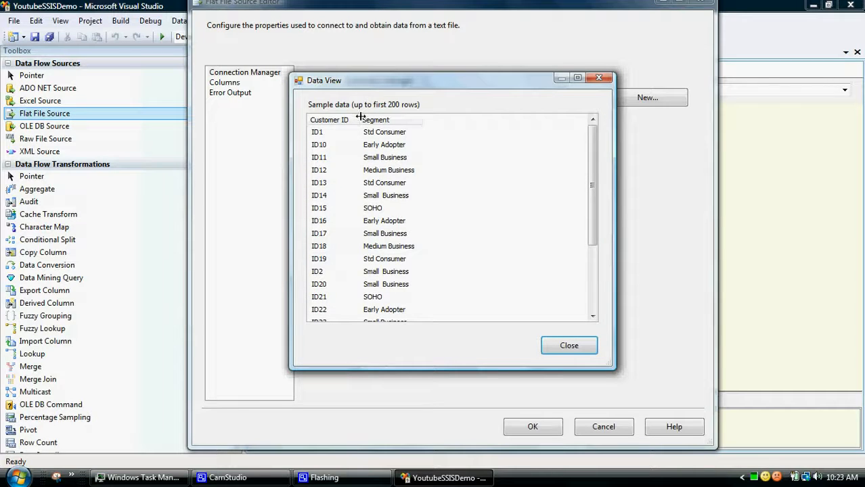
left_click_drag(358, 115, 352, 115)
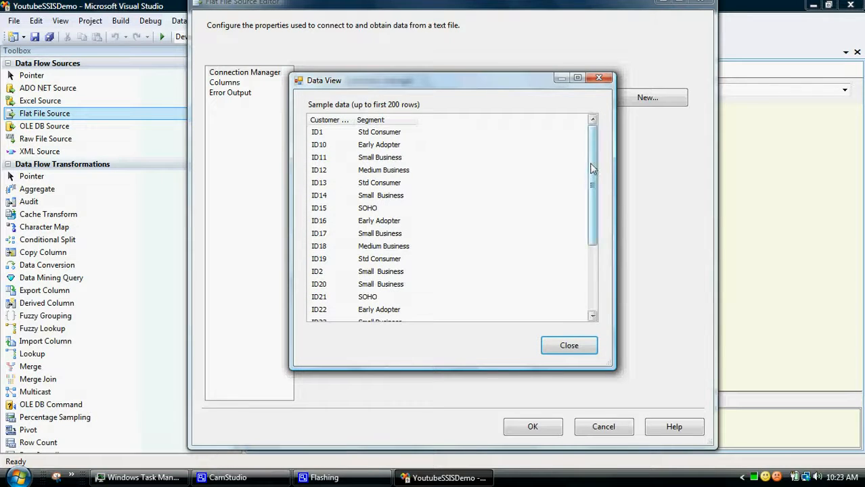
left_click_drag(598, 163, 597, 272)
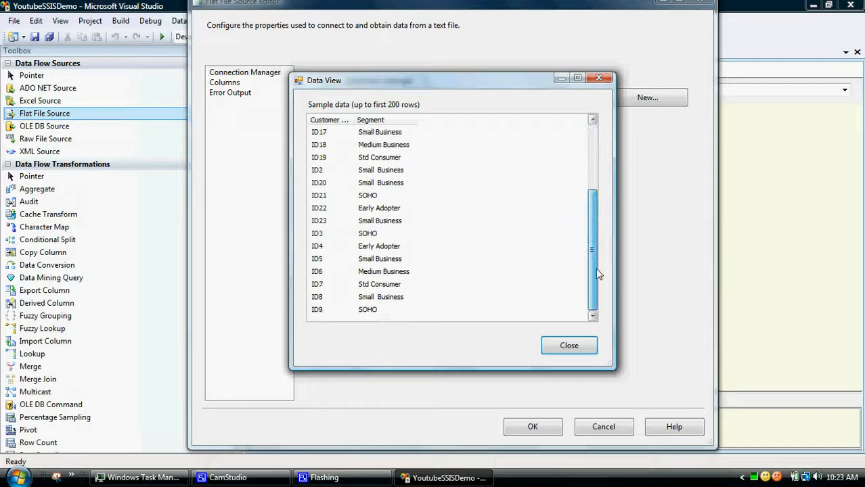
left_click(570, 345)
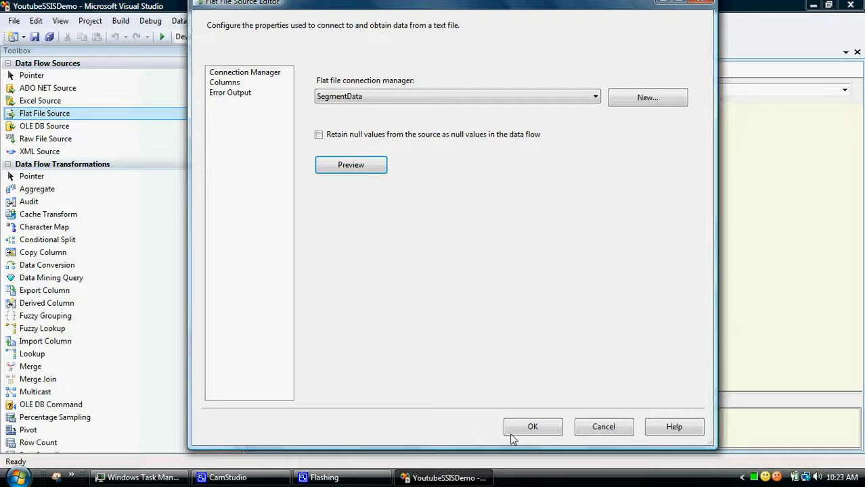
- Accept the Segment source's settings and select the source in the data flow
left_click_drag(492, 446, 499, 275)
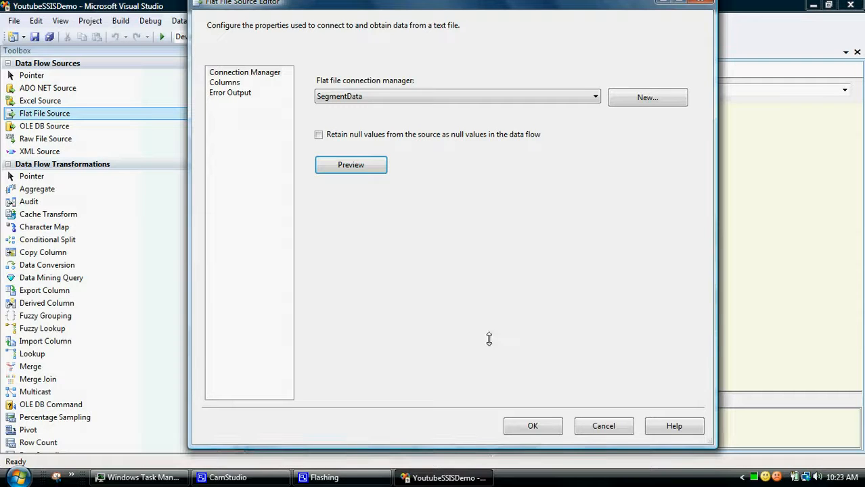
left_click(532, 427)
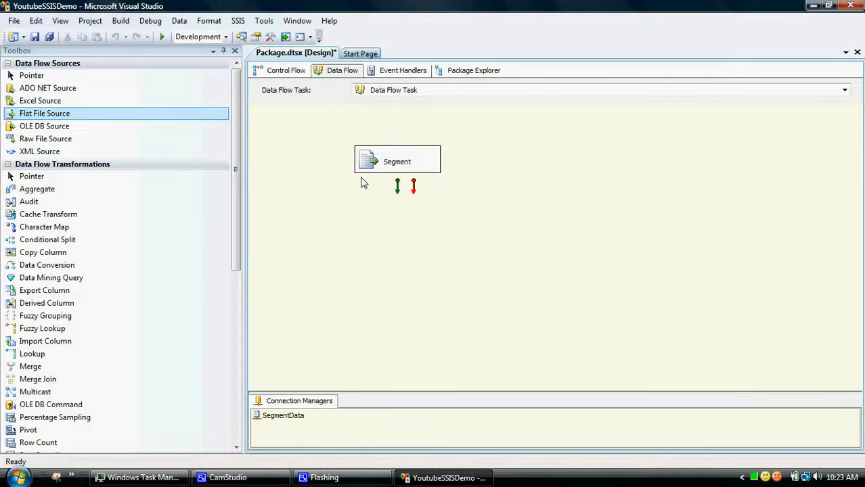
left_click(387, 168)
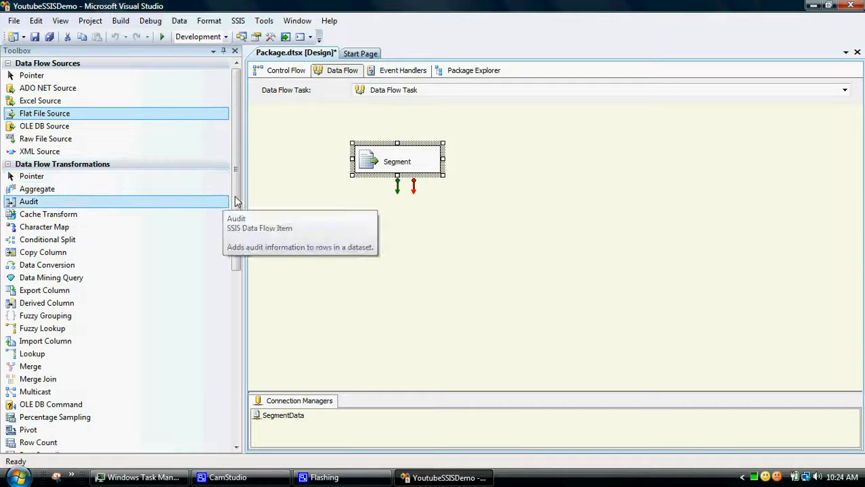
- Add a Conditional Split transformation below the Segment source and connect the source's normal data output to it
left_click_drag(236, 201, 235, 230)
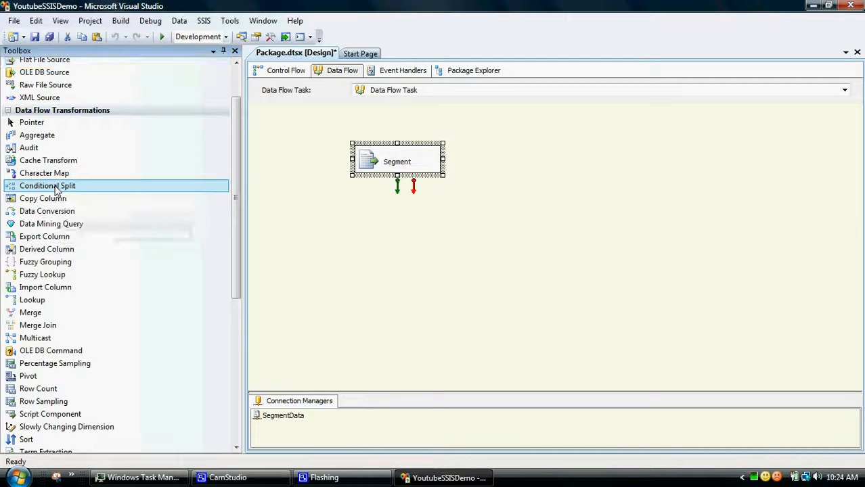
left_click_drag(55, 187, 400, 218)
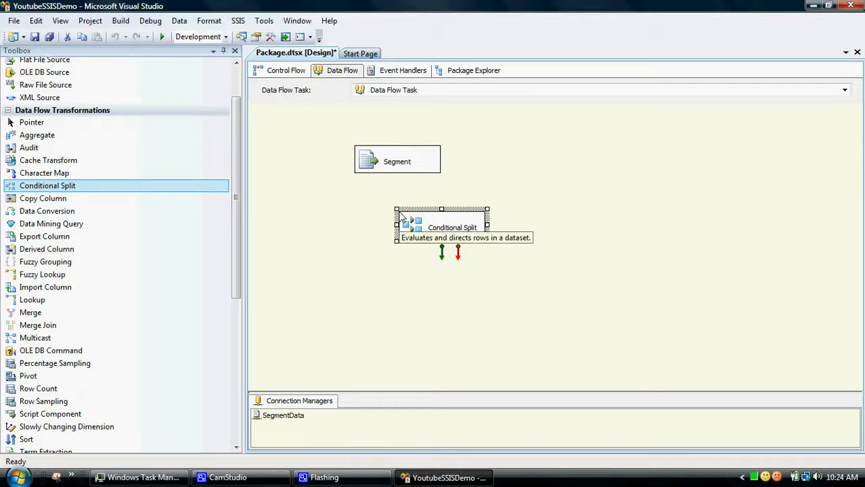
left_click(399, 169)
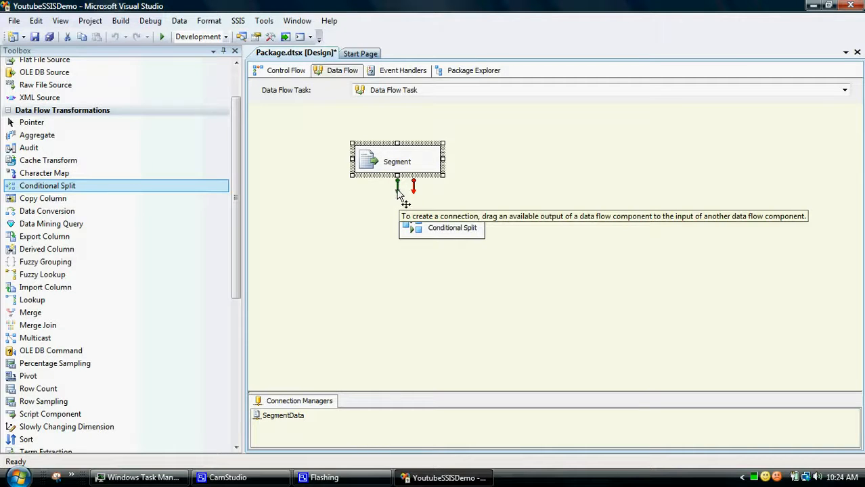
left_click_drag(398, 190, 443, 222)
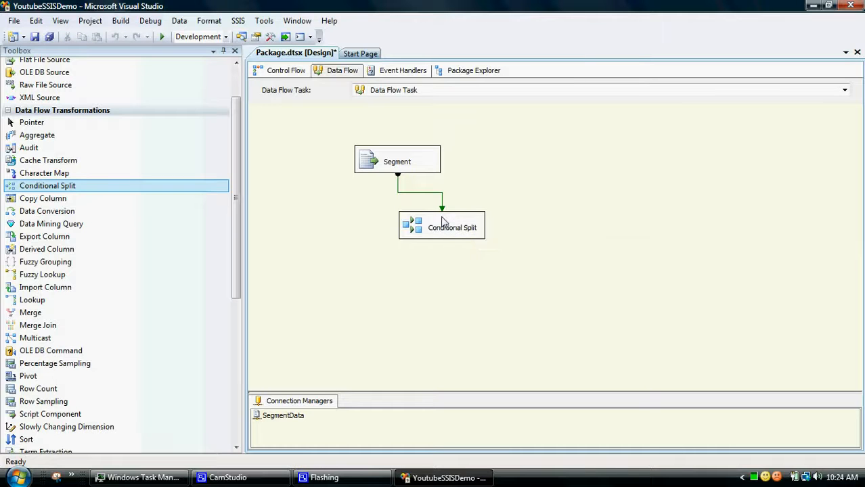
- Open the Conditional Split's editor and look through the input columns and operators available for conditions
double_click(444, 223)
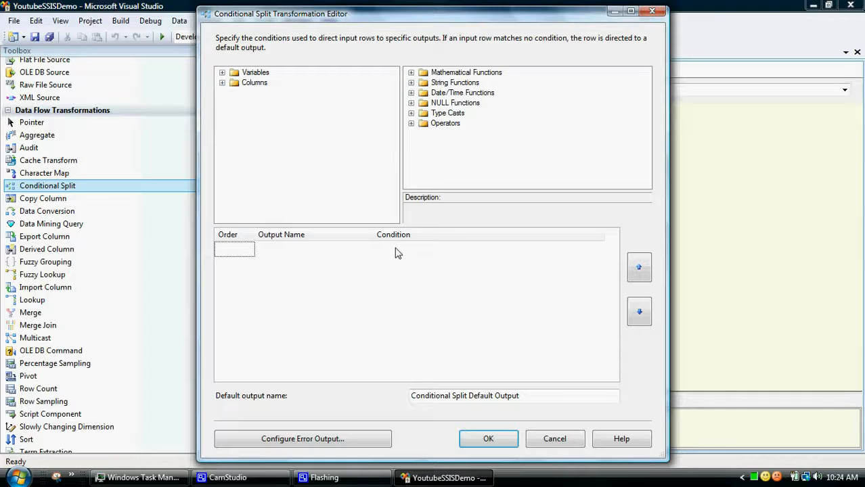
left_click(398, 250)
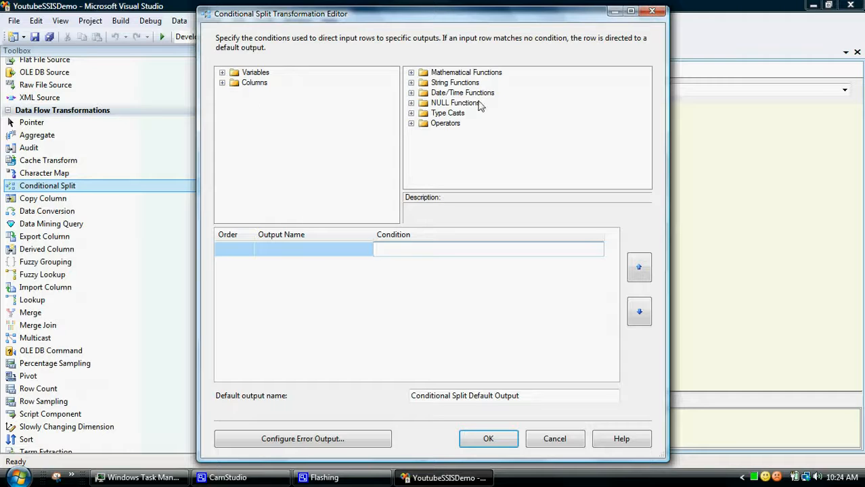
left_click(222, 82)
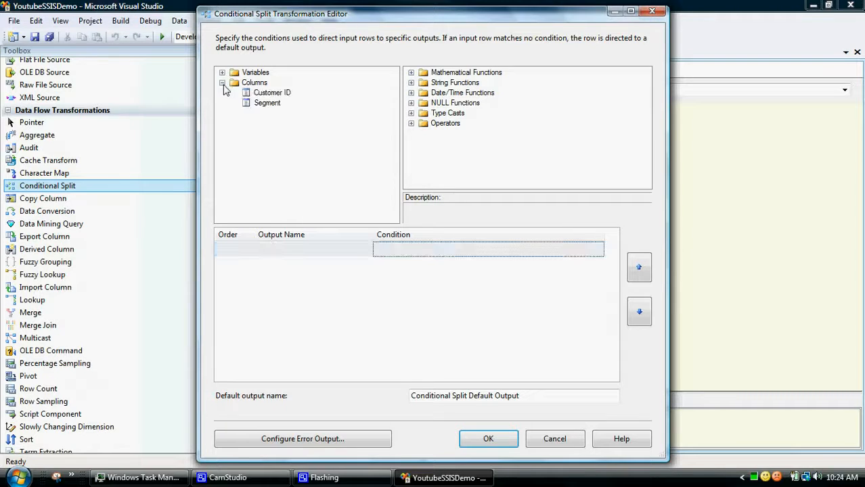
left_click(222, 82)
left_click(222, 83)
left_click(411, 123)
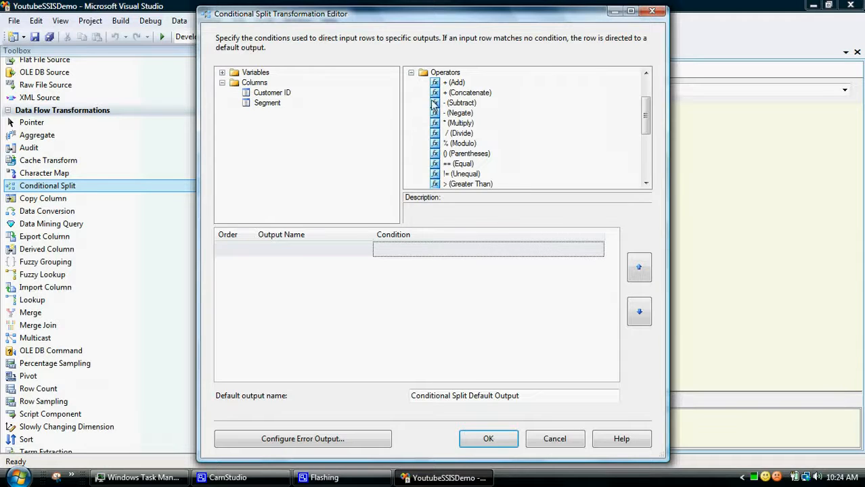
left_click(411, 72)
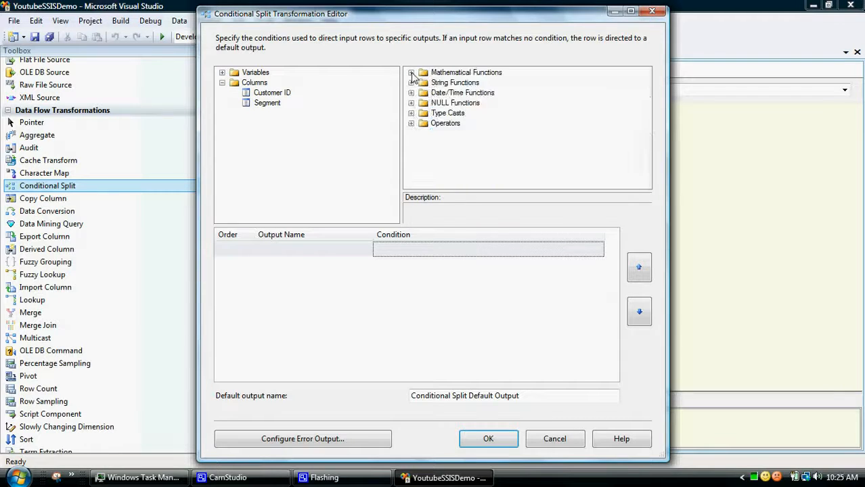
left_click(222, 82)
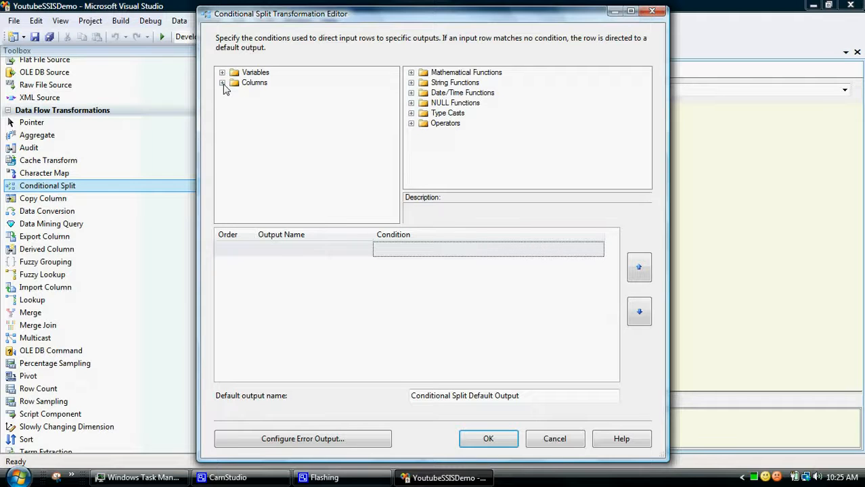
- Create the first split condition from the Segment column, entering it as [Segment ]=SOHO
left_click(379, 250)
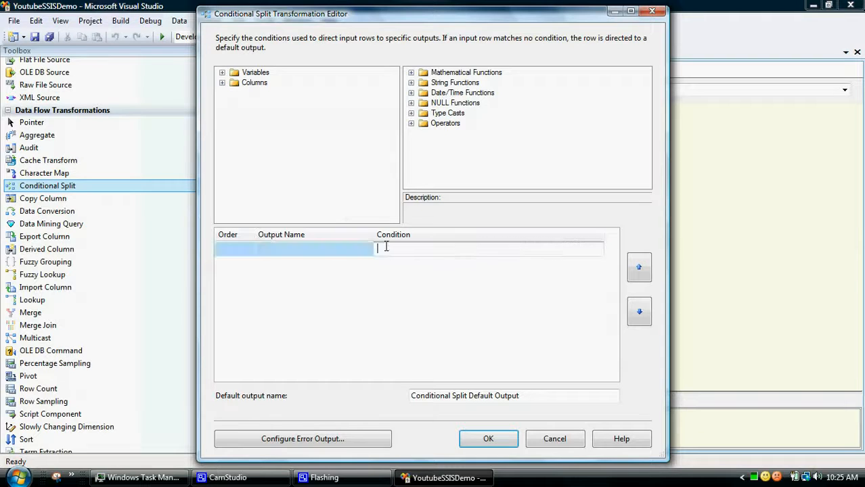
left_click(222, 83)
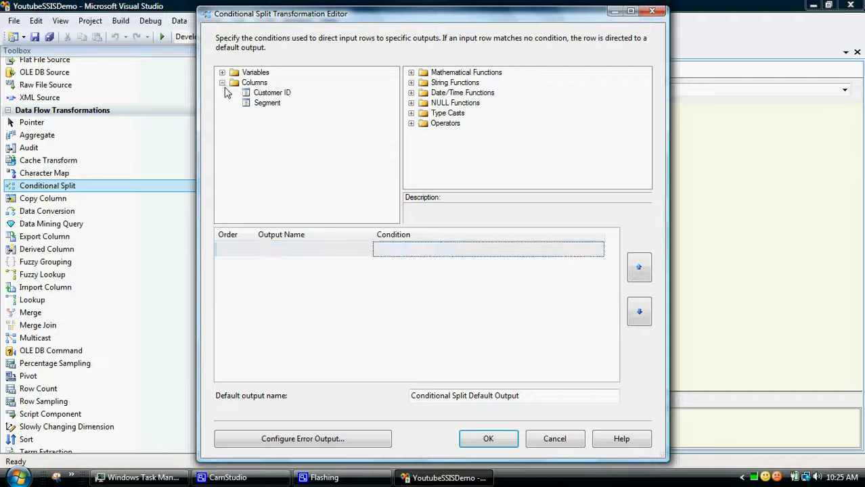
left_click_drag(269, 105, 401, 249)
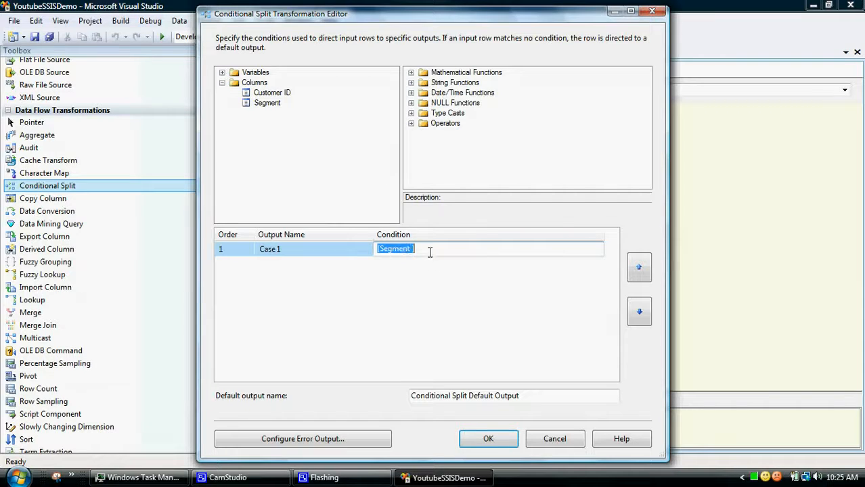
left_click(429, 250)
type("=SOHO")
type("HO")
left_click(425, 279)
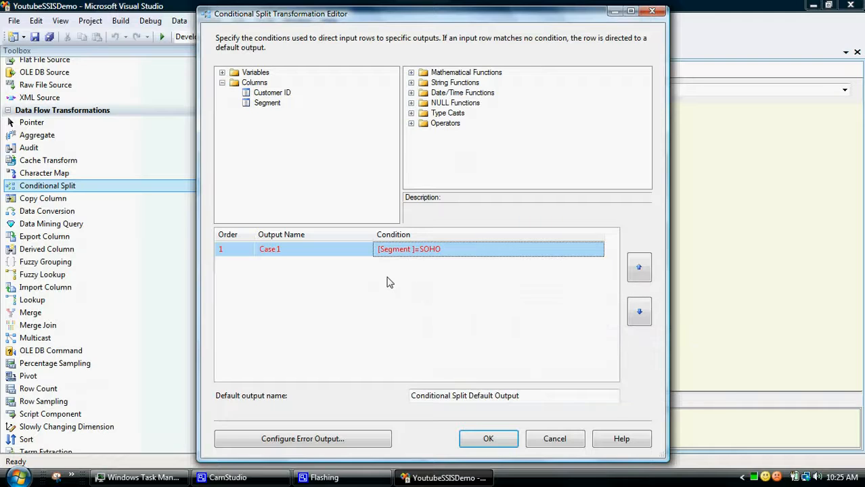
- Correct the condition to [Segment ] == "SOHO", using the Equal operator and double quotes around the value
left_click(420, 250)
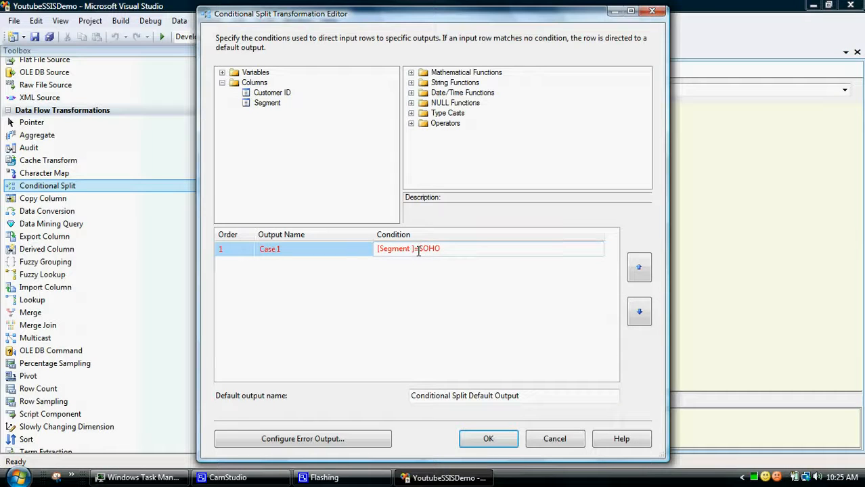
key("BackSpace")
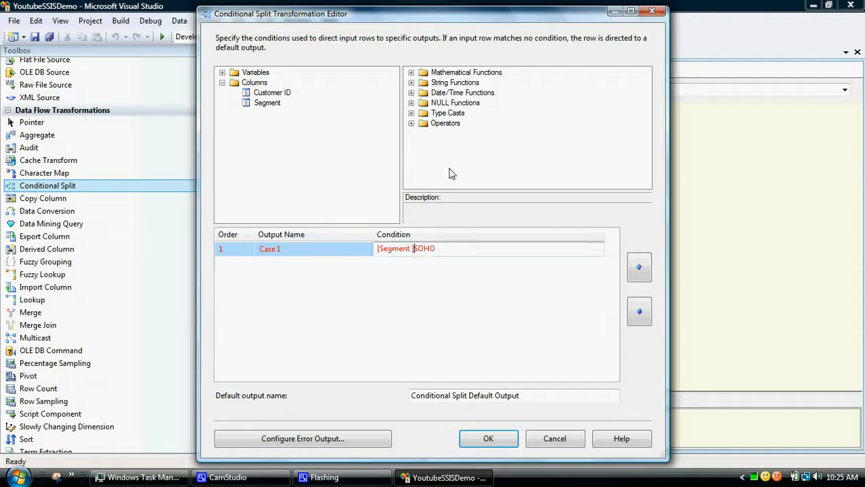
left_click(412, 124)
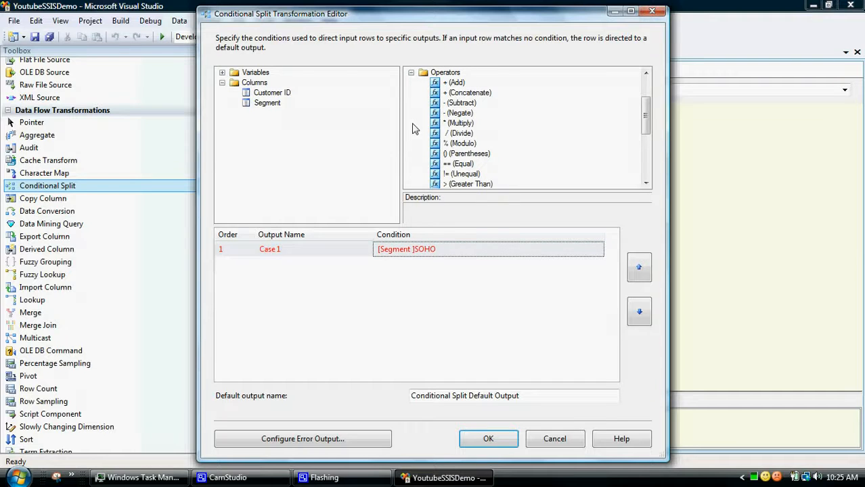
left_click(457, 166)
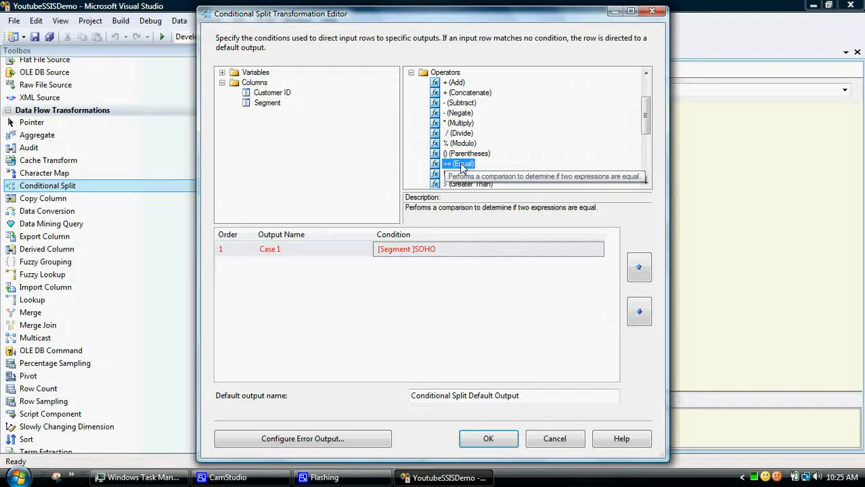
left_click_drag(460, 167, 417, 251)
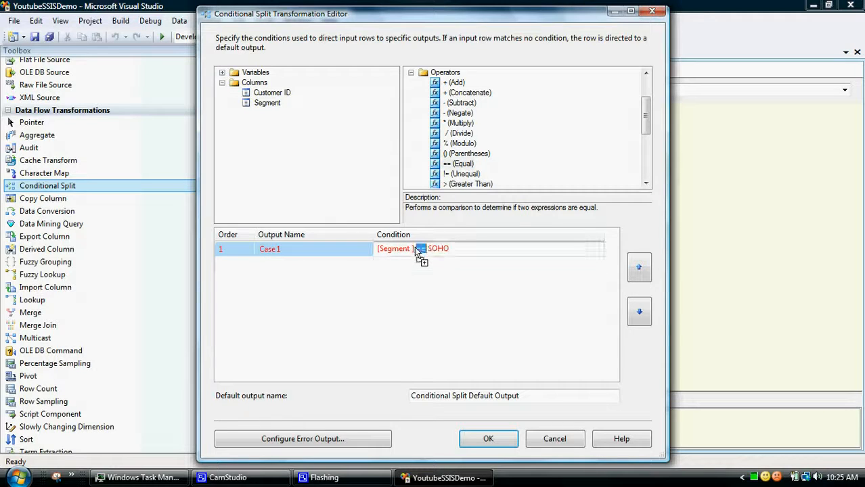
left_click(430, 249)
type("\"")
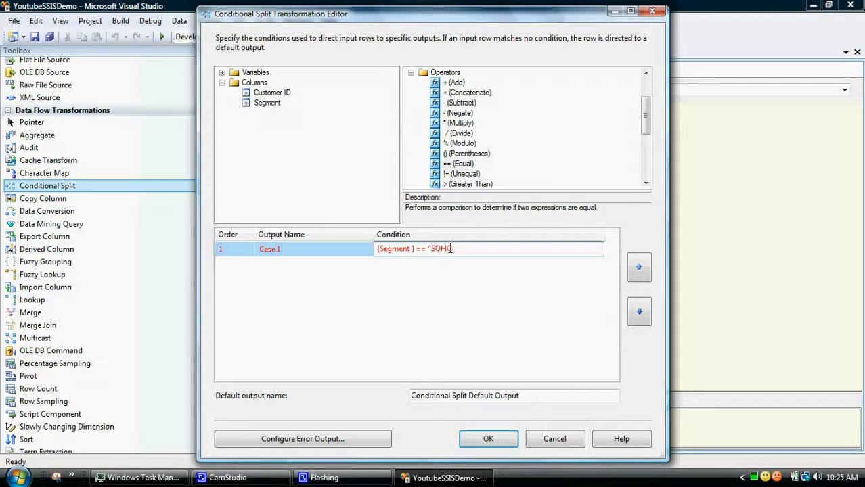
left_click(452, 249)
type("\"")
- Rename the condition's output SOHOSEG and save the Conditional Split's settings
left_click(288, 252)
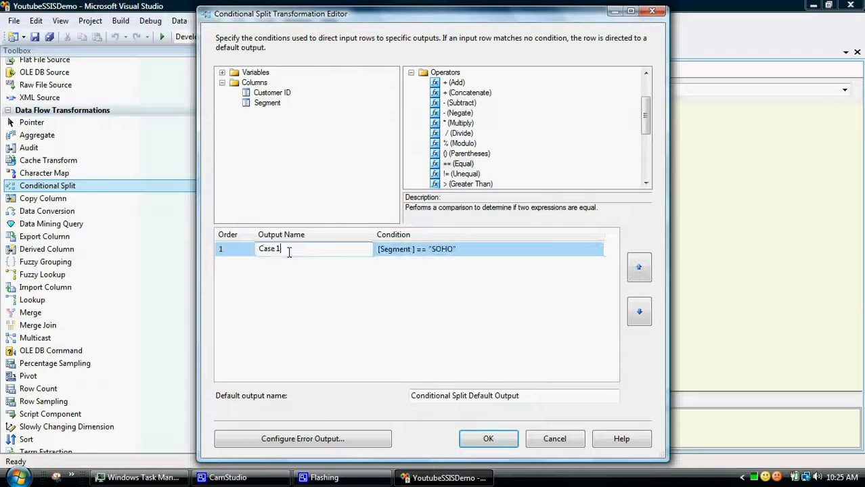
left_click_drag(294, 250, 248, 251)
key("BackSpace")
type("SOHO")
key("BackSpace")
key("BackSpace")
key("BackSpace")
type("OHOSEG")
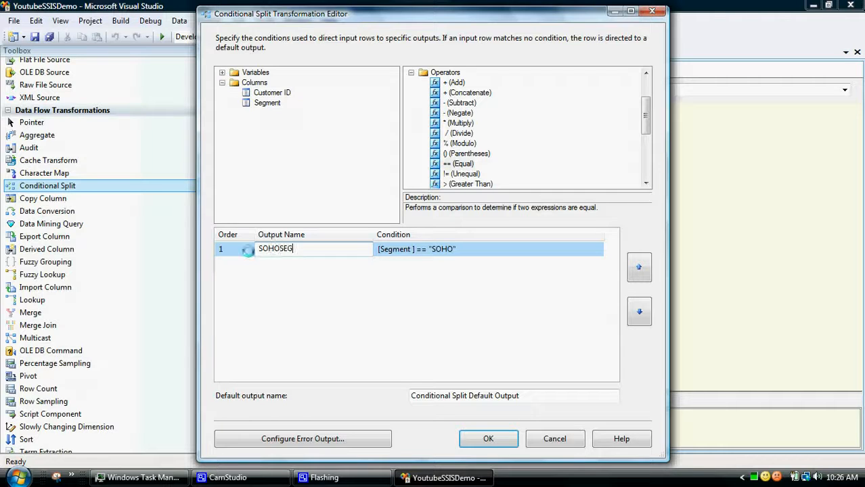
left_click(293, 294)
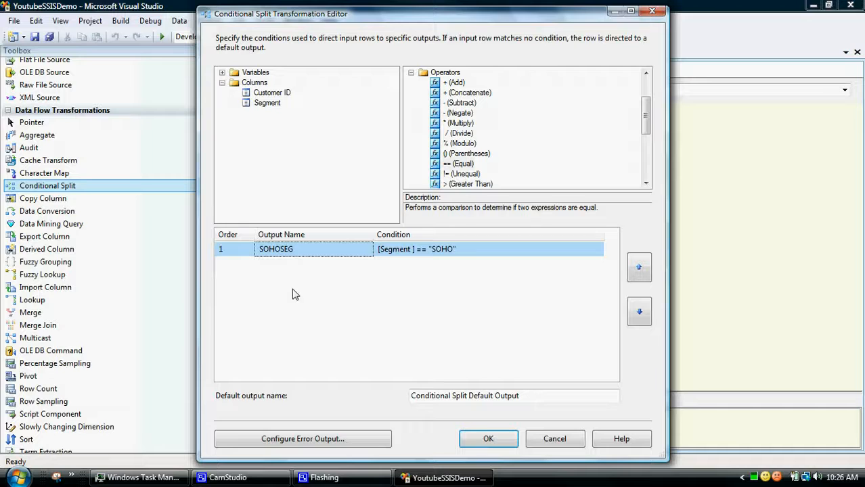
left_click(488, 439)
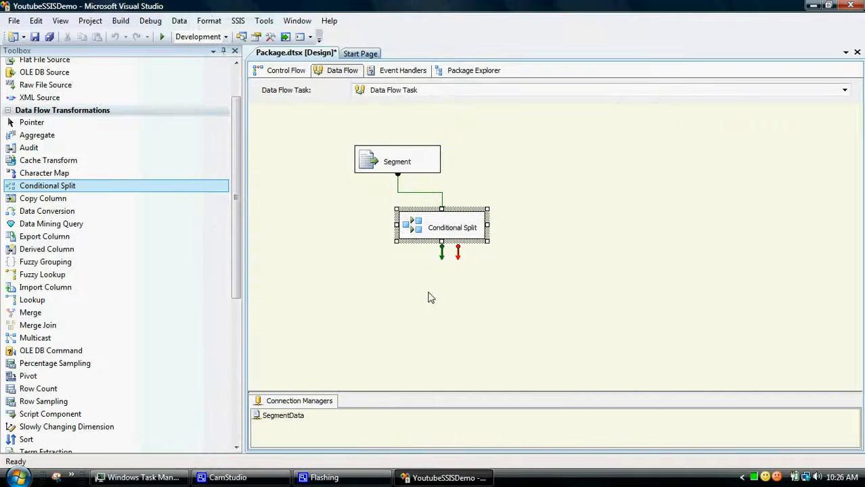
- Rename the Conditional Split transformation SohoFilter in the data flow
left_click(460, 228)
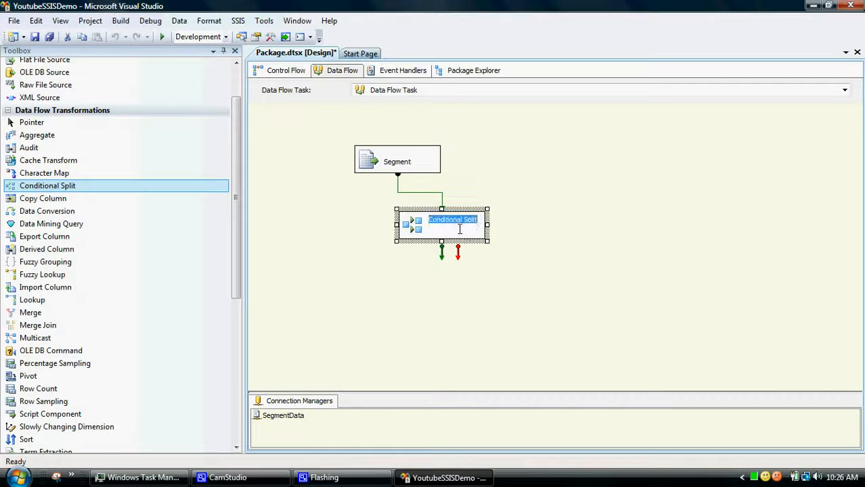
type("Soho")
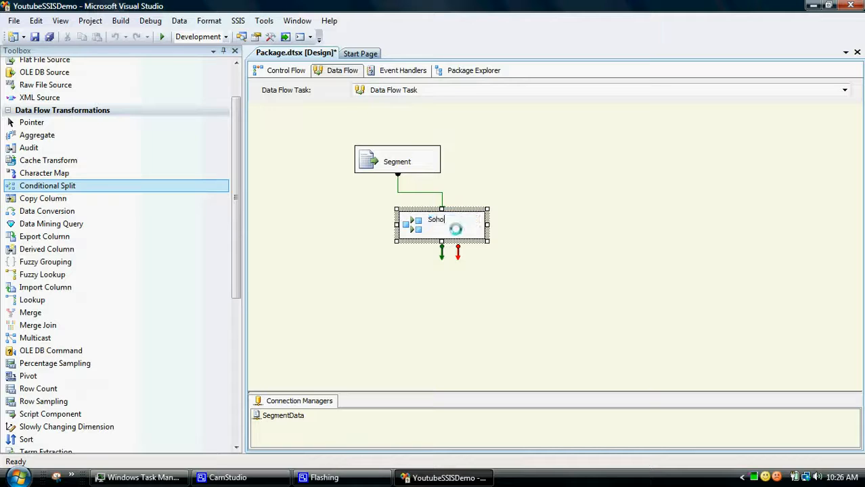
type("Filter")
key("Return")
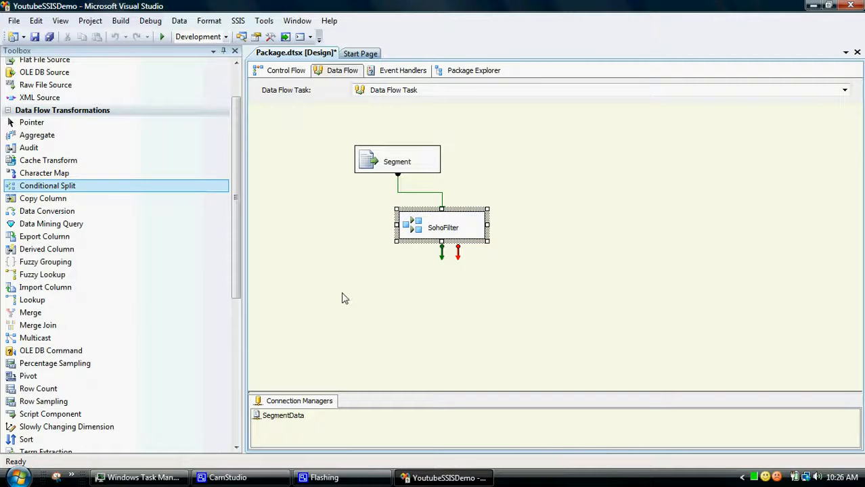
left_click(302, 311)
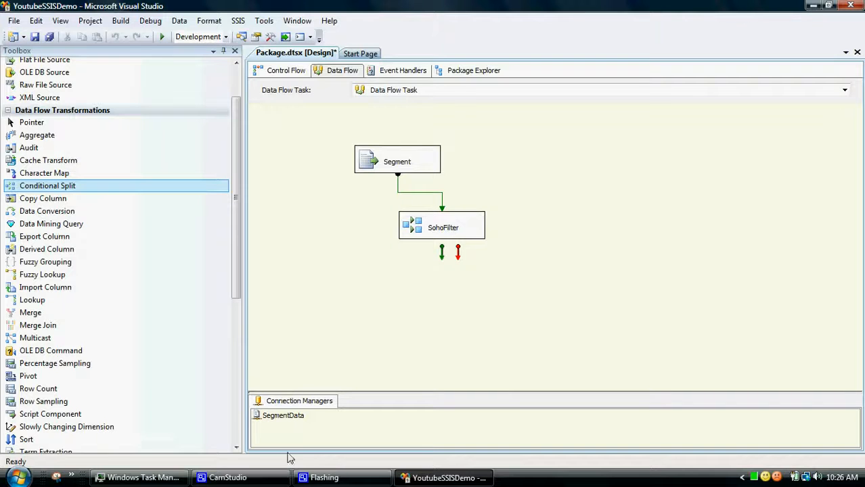